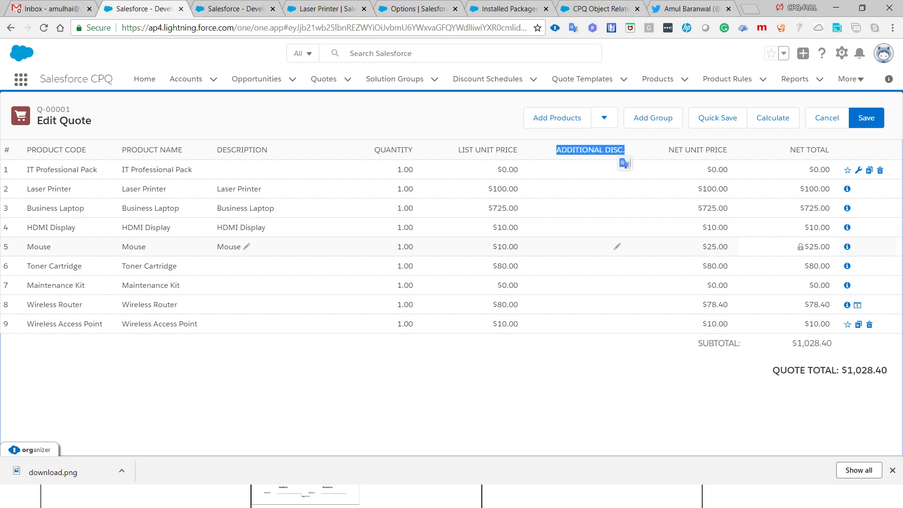
{"action": "left_click", "coordinate": [857, 305]}
{"action": "mouse_move", "coordinate": [858, 304]}
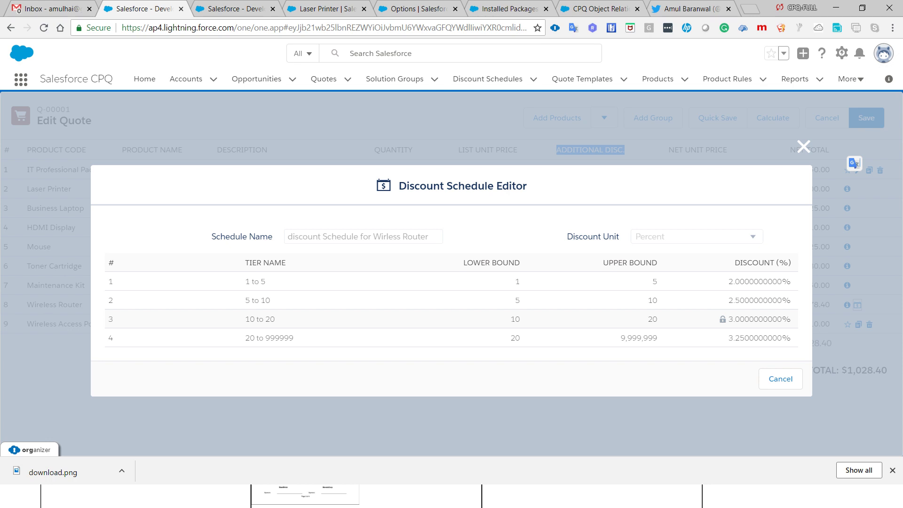
{"action": "left_click", "coordinate": [781, 379]}
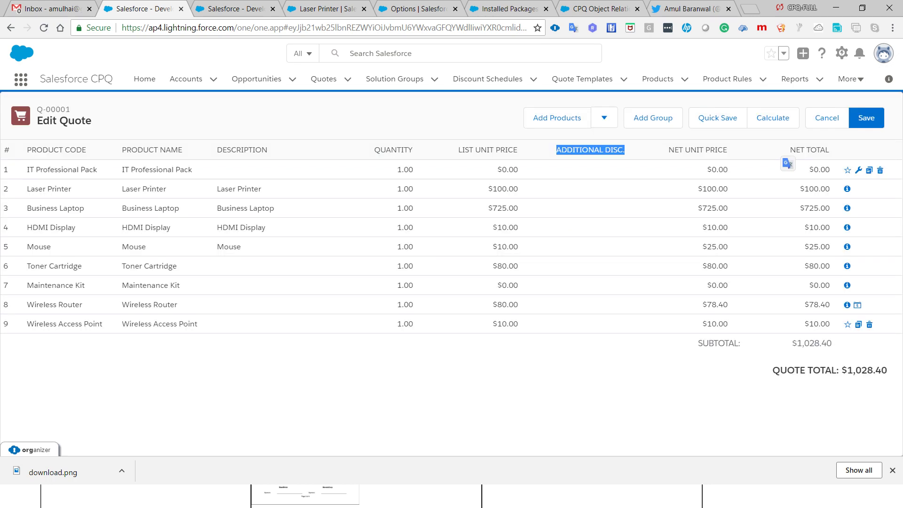
{"action": "key", "text": "super"}
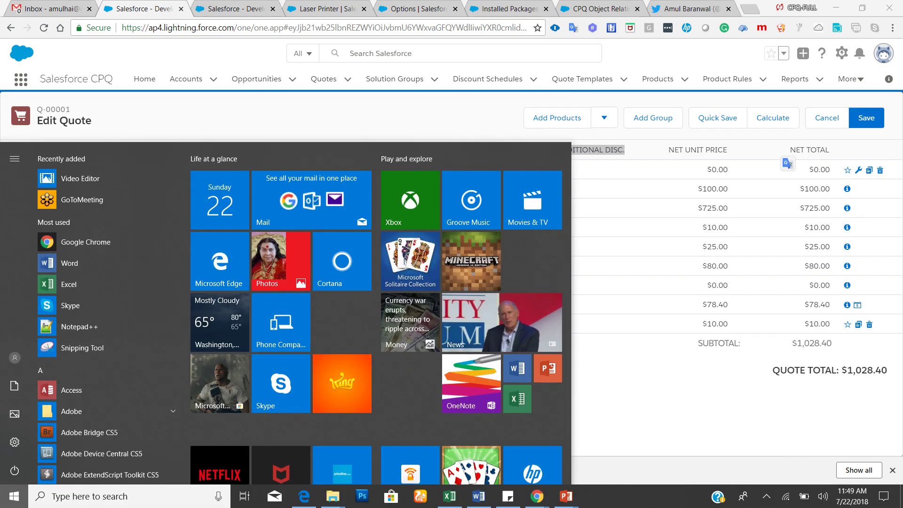
{"action": "mouse_move", "coordinate": [565, 495]}
{"action": "left_click", "coordinate": [503, 450]}
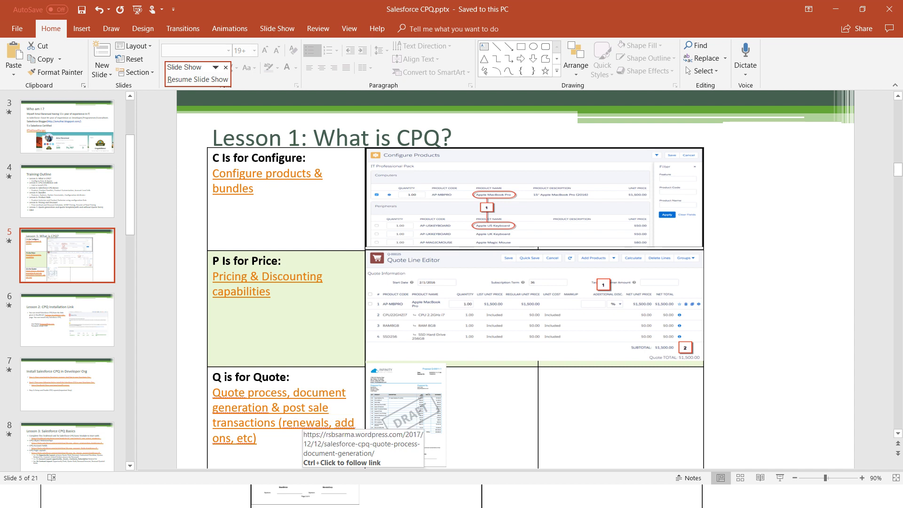
{"action": "left_click", "coordinate": [405, 415]}
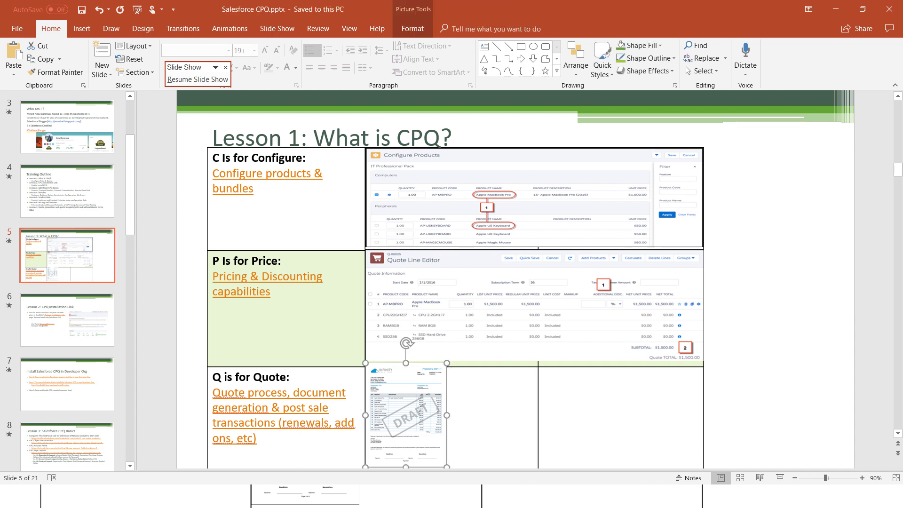
{"action": "key", "text": "super"}
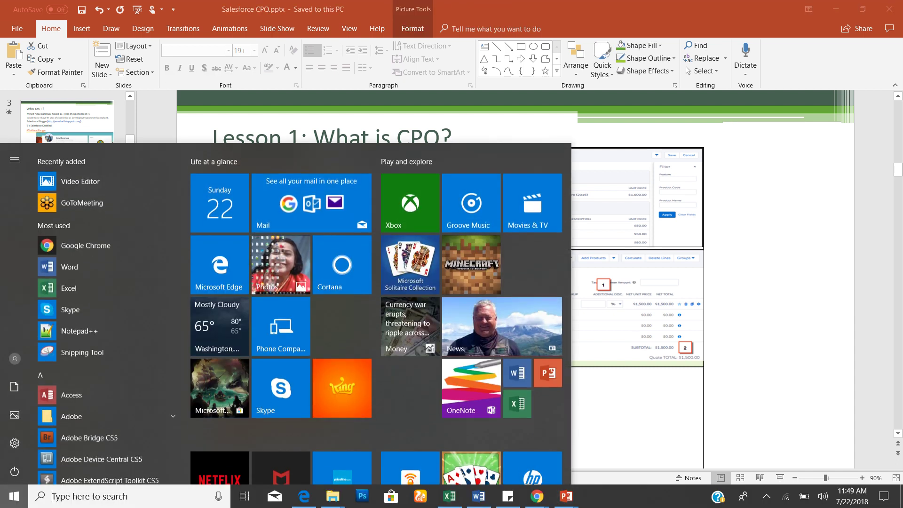
{"action": "mouse_move", "coordinate": [537, 496]}
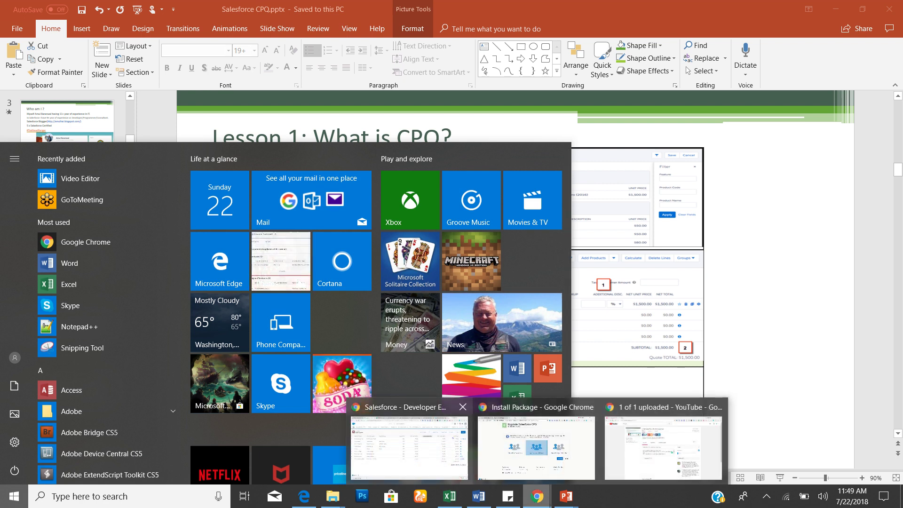
{"action": "left_click", "coordinate": [409, 447]}
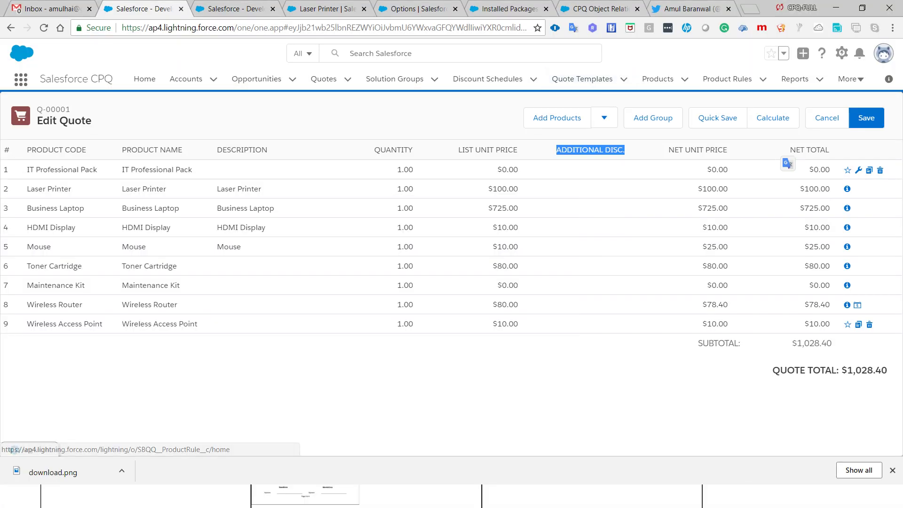
Step: Find Quote Templates through the App Launcher search 'quo' and open Standard Quote Template
{"action": "left_click", "coordinate": [850, 78]}
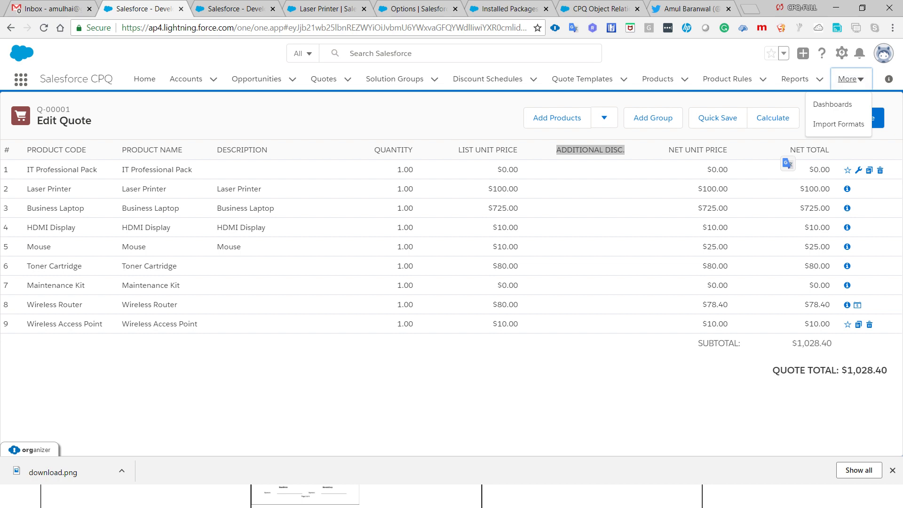
{"action": "left_click", "coordinate": [21, 78]}
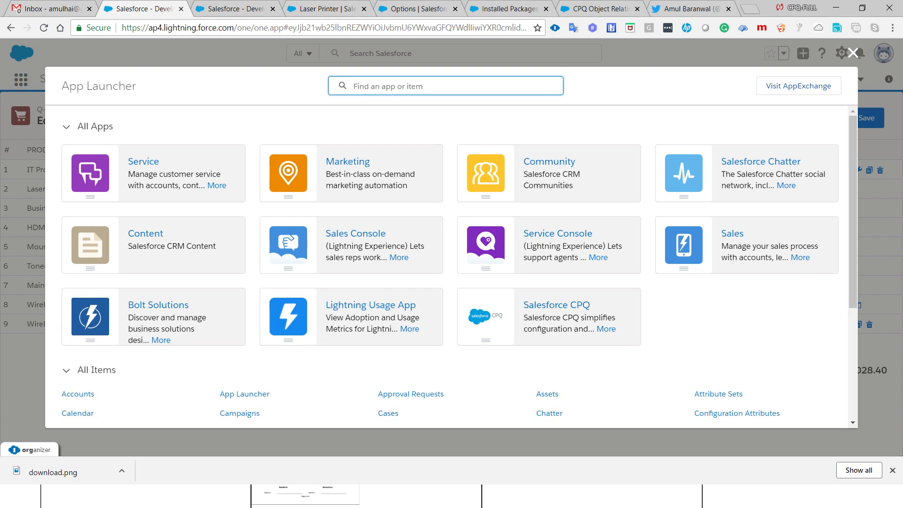
{"action": "type", "text": "quo"}
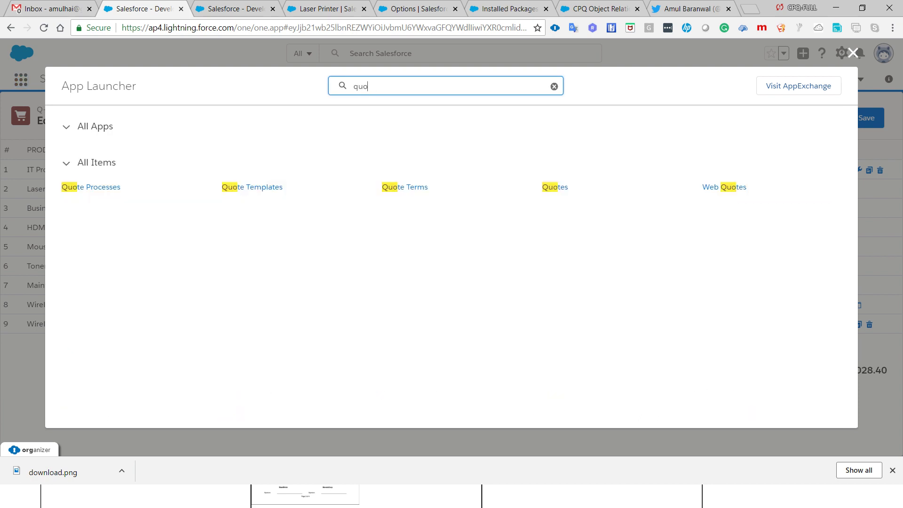
{"action": "left_click", "coordinate": [263, 188]}
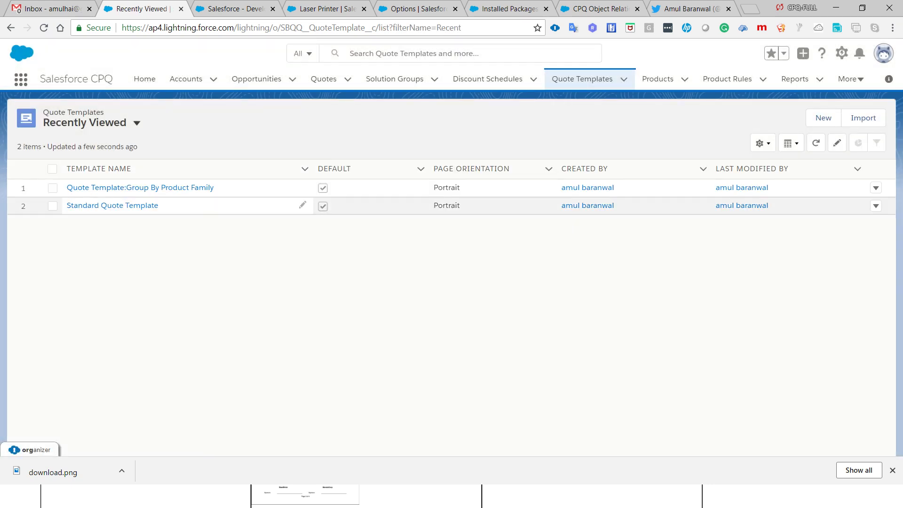
{"action": "left_click", "coordinate": [113, 205]}
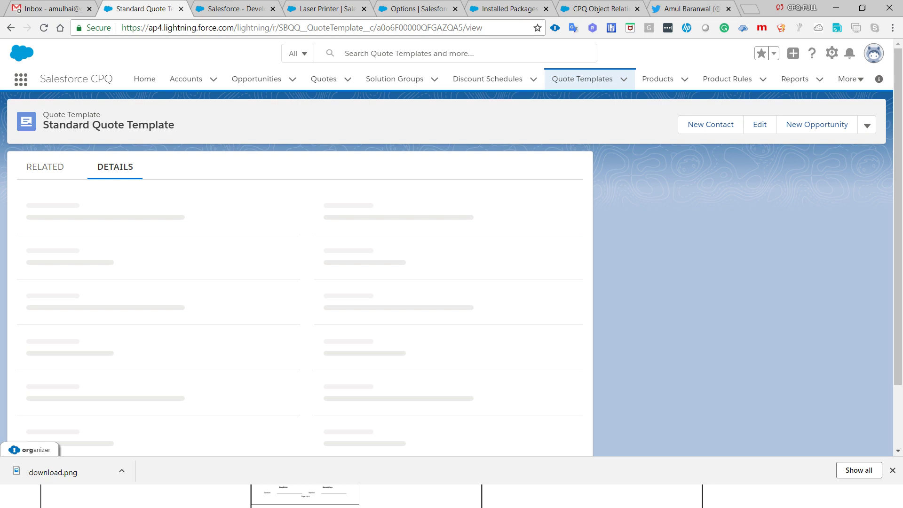
Step: Review the template's related lists and detail fields, then go back two pages
{"action": "left_click", "coordinate": [60, 175]}
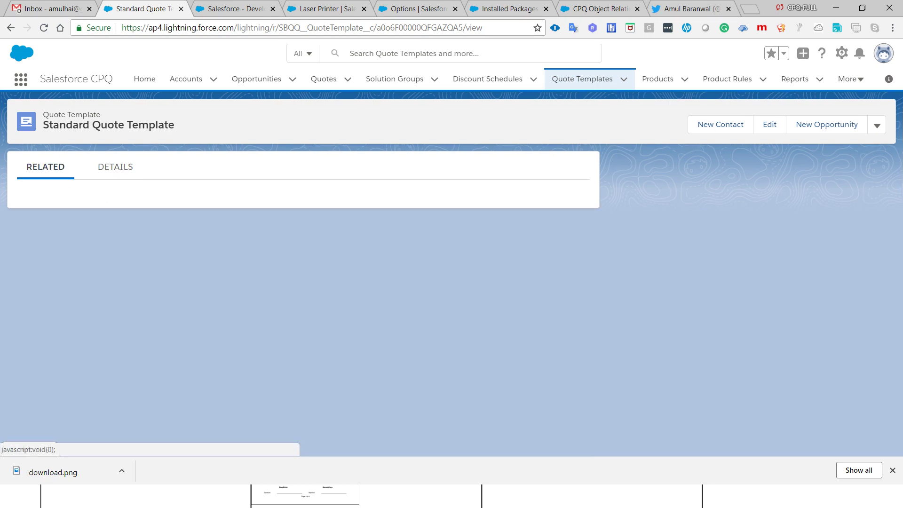
{"action": "left_click", "coordinate": [115, 167]}
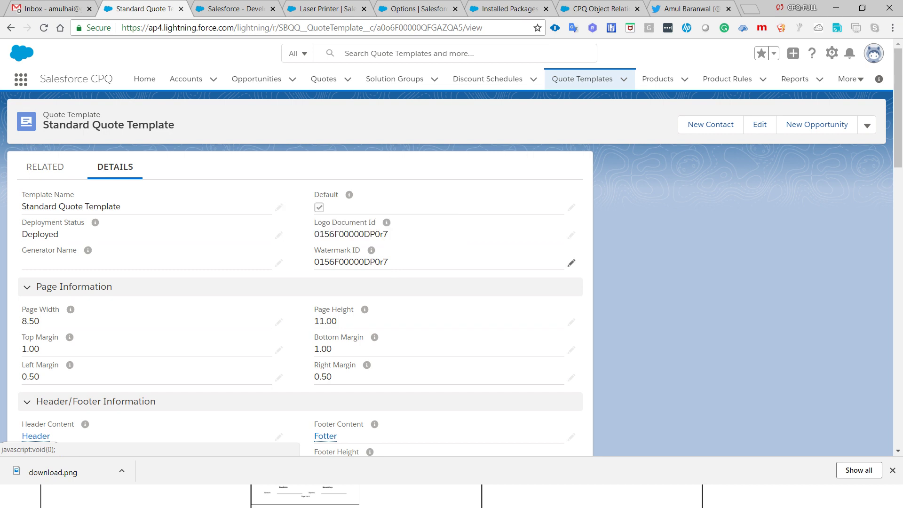
{"action": "scroll", "coordinate": [571, 263], "scroll_direction": "down", "scroll_amount": 3}
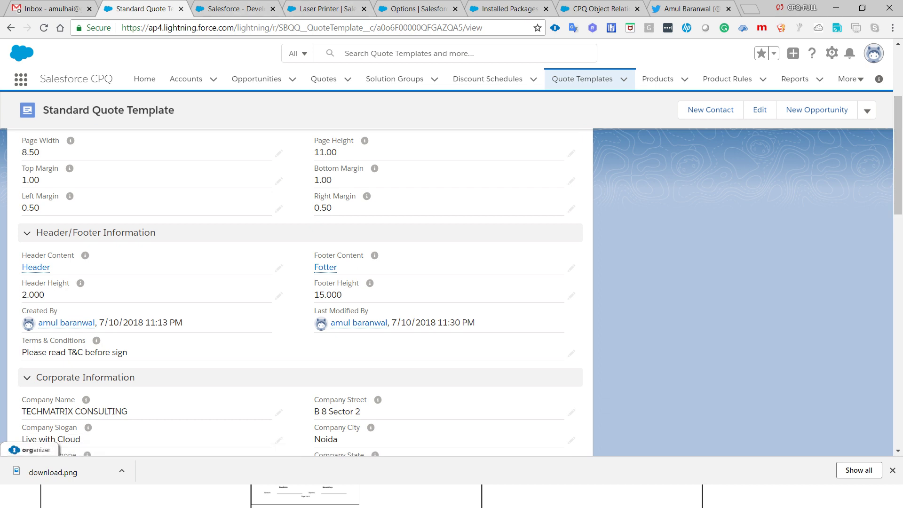
{"action": "left_click", "coordinate": [10, 28]}
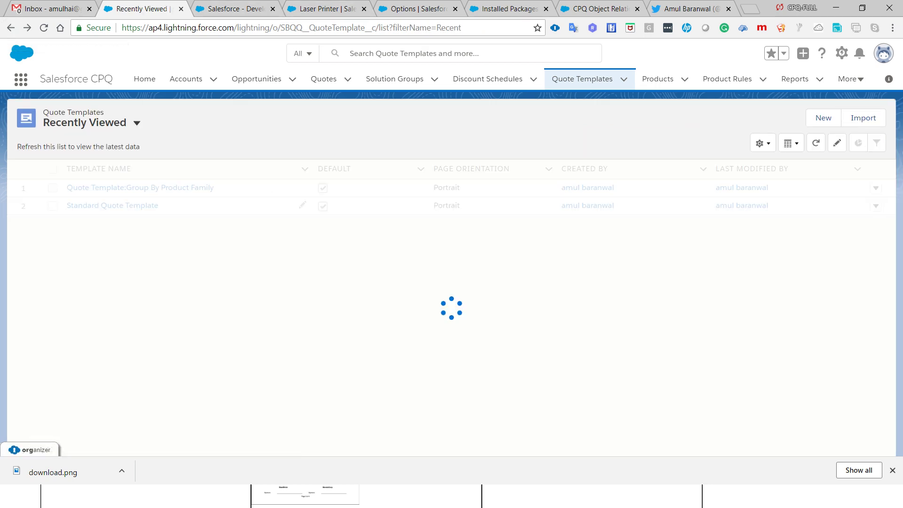
{"action": "left_click", "coordinate": [11, 28]}
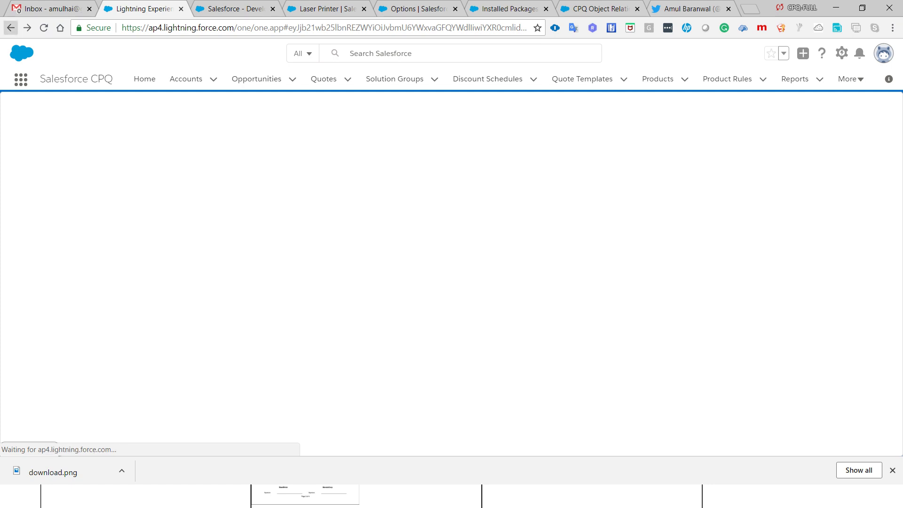
Step: Save quote Q-00001's edited lines and bring up its Preview Document page
{"action": "left_click", "coordinate": [230, 8]}
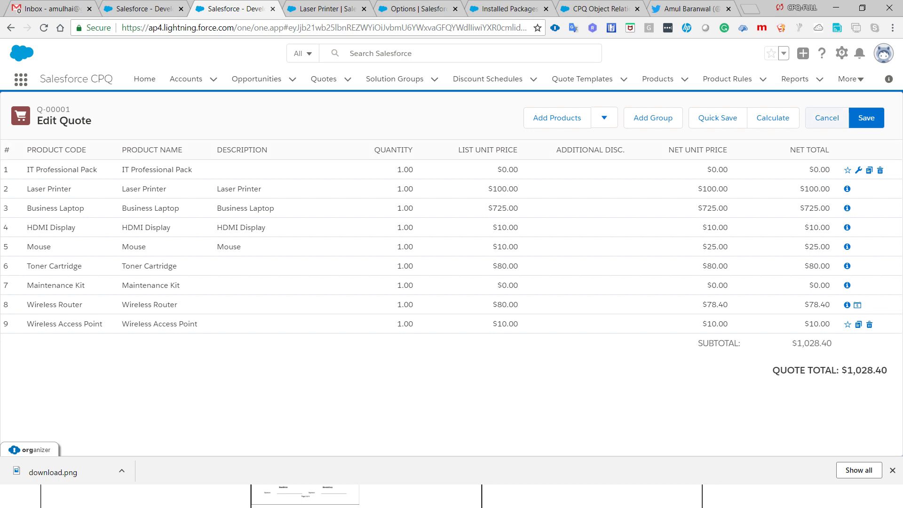
{"action": "left_click", "coordinate": [866, 118]}
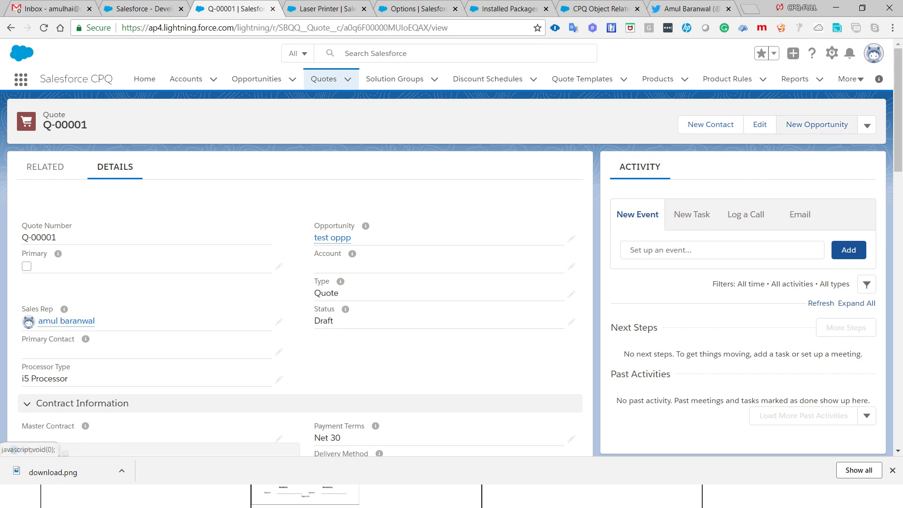
{"action": "left_click", "coordinate": [866, 126]}
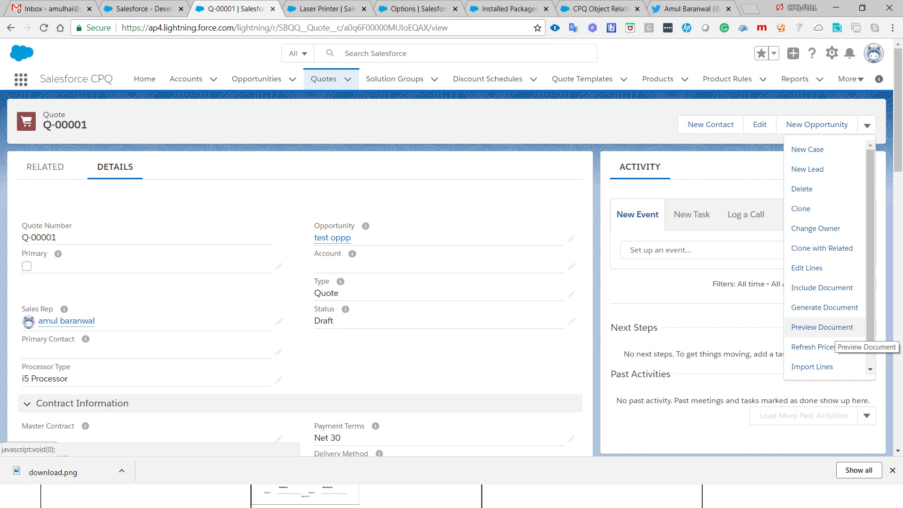
{"action": "left_click", "coordinate": [828, 328]}
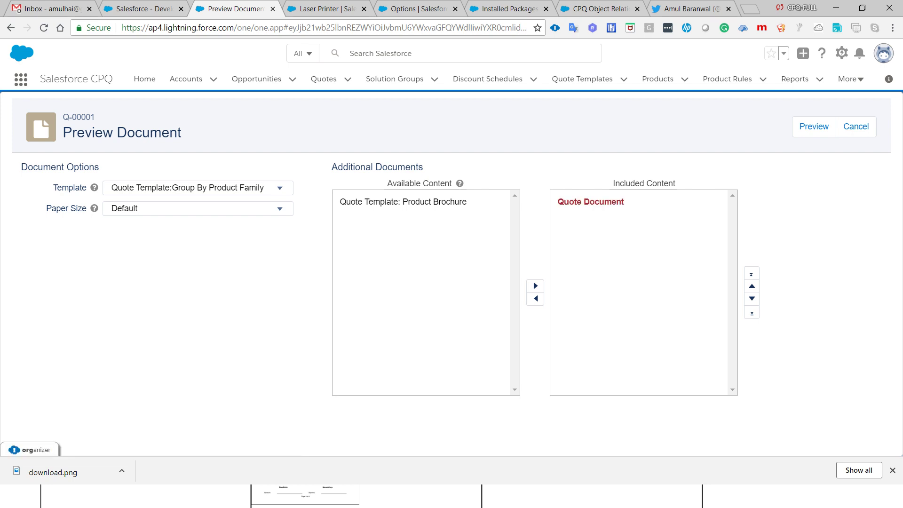
Step: Choose the Standard Quote Template and keep the paper size at Default
{"action": "left_click", "coordinate": [198, 187]}
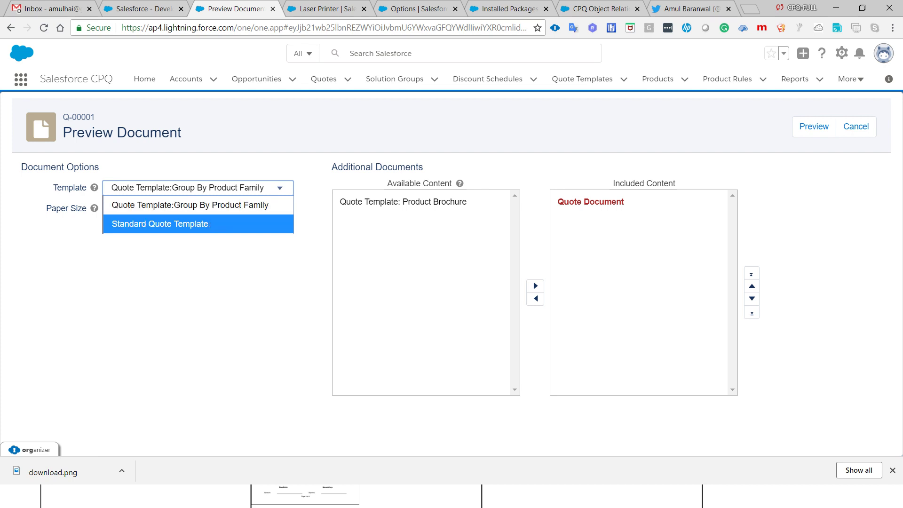
{"action": "key", "text": "Return"}
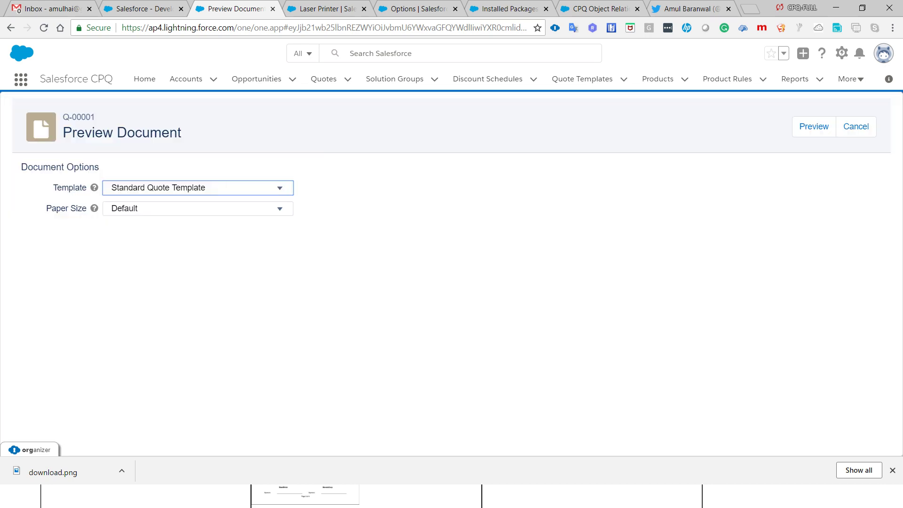
{"action": "left_click", "coordinate": [198, 208]}
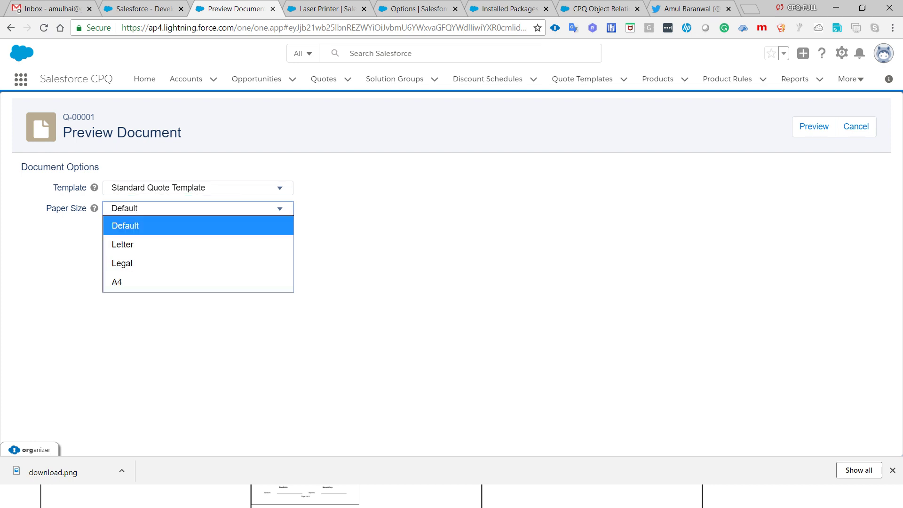
{"action": "key", "text": "Return"}
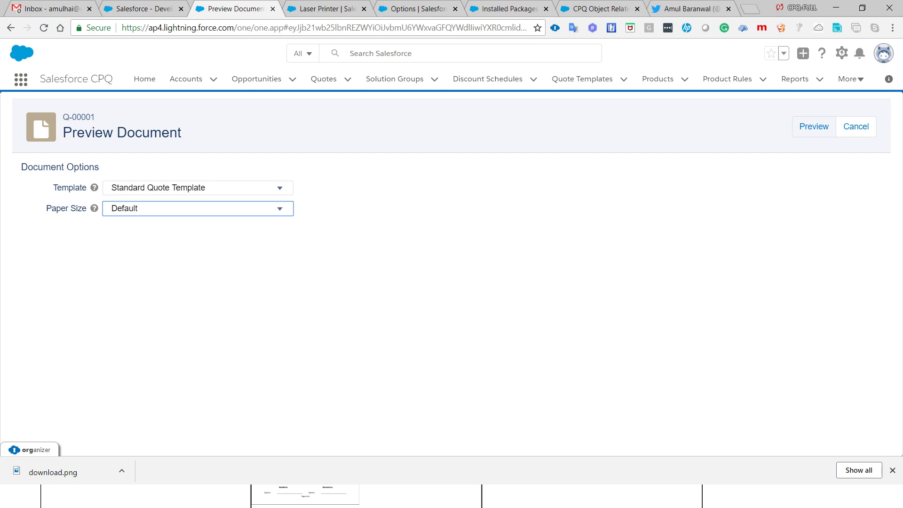
Step: Generate the PDF preview and highlight the quote dates, line items and Terms & Conditions
{"action": "left_click", "coordinate": [813, 127]}
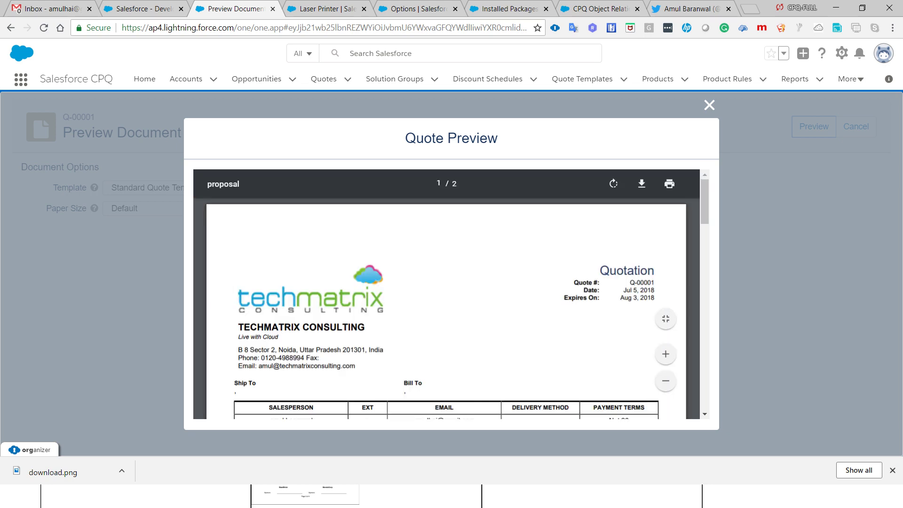
{"action": "scroll", "coordinate": [445, 299], "scroll_direction": "down", "scroll_amount": 2}
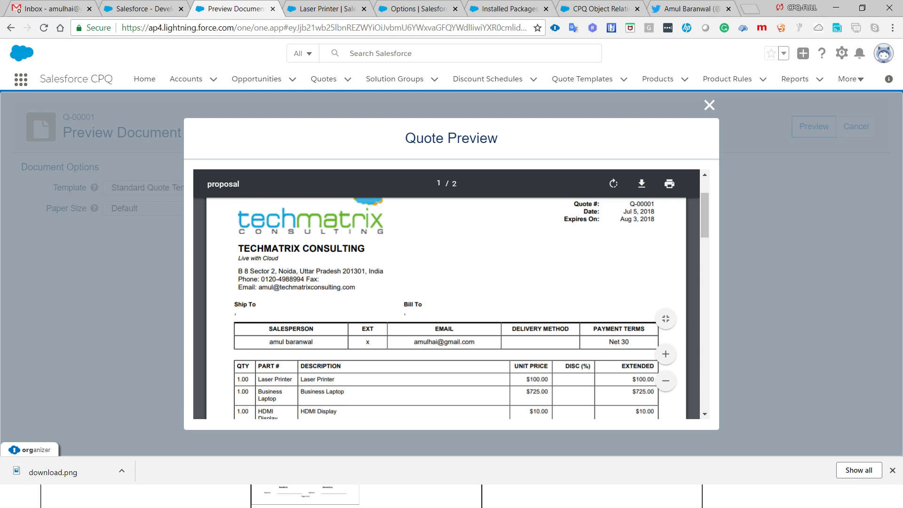
{"action": "left_click_drag", "start_coordinate": [584, 212], "coordinate": [600, 219]}
{"action": "scroll", "coordinate": [446, 305], "scroll_direction": "down", "scroll_amount": 4}
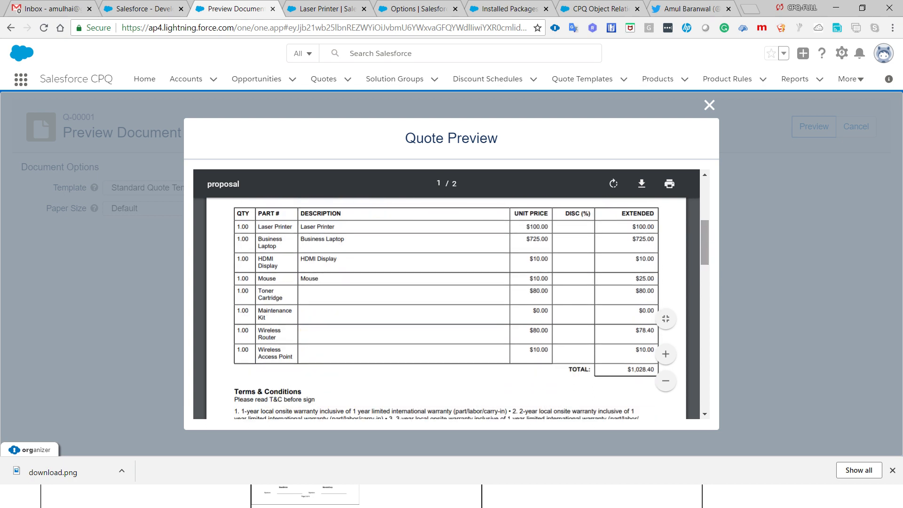
{"action": "left_click_drag", "start_coordinate": [236, 212], "coordinate": [338, 259]}
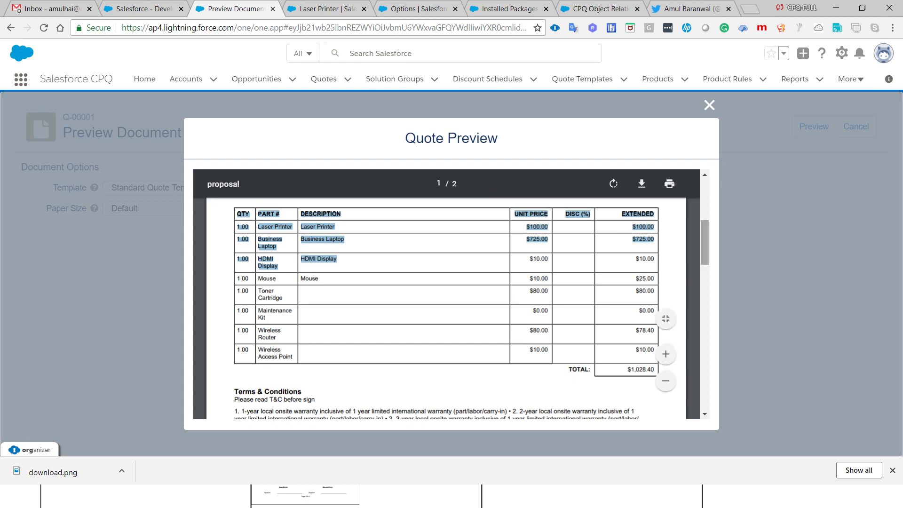
{"action": "scroll", "coordinate": [446, 306], "scroll_direction": "down", "scroll_amount": 3}
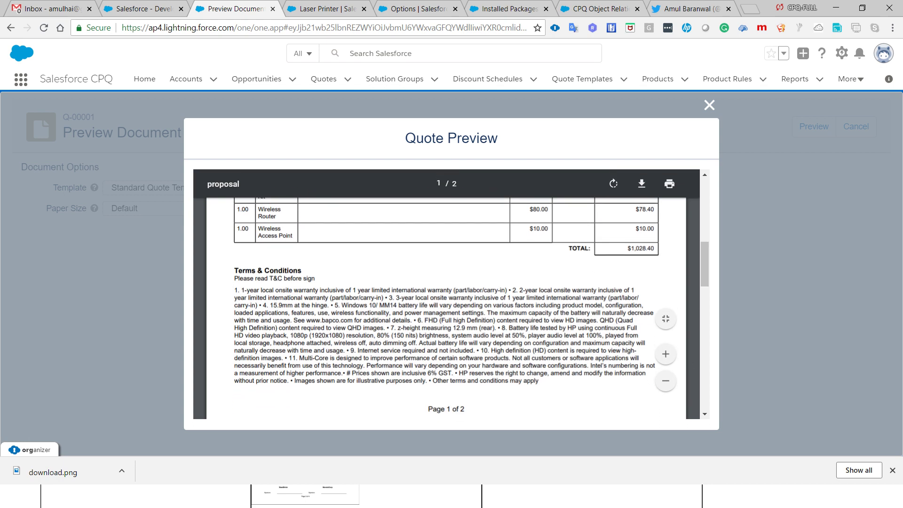
{"action": "left_click_drag", "start_coordinate": [235, 271], "coordinate": [522, 380]}
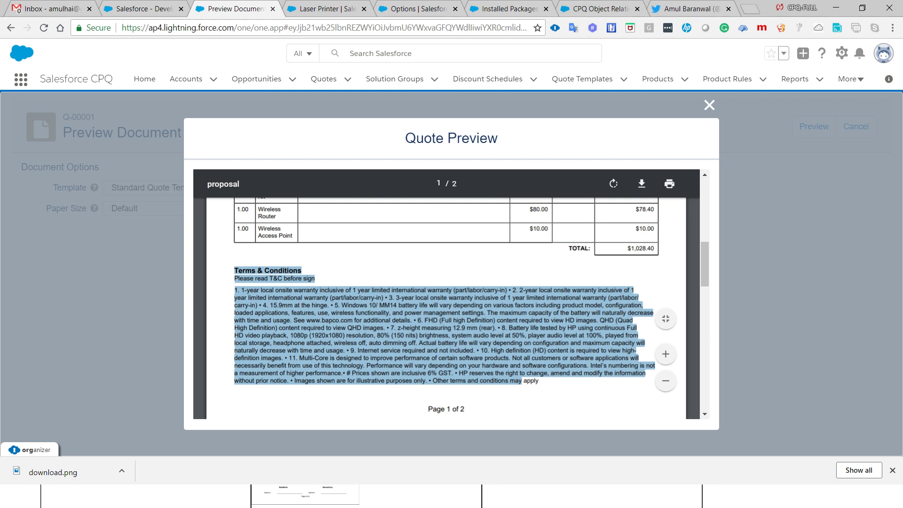
{"action": "scroll", "coordinate": [446, 306], "scroll_direction": "down", "scroll_amount": 3}
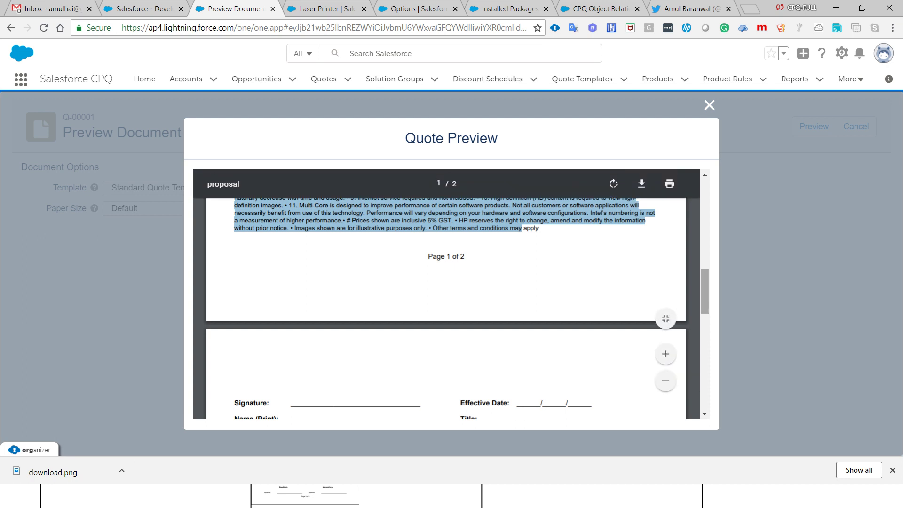
Step: Close the quote preview, then show the Windows Start menu and hidden tray icons
{"action": "key", "text": "Escape"}
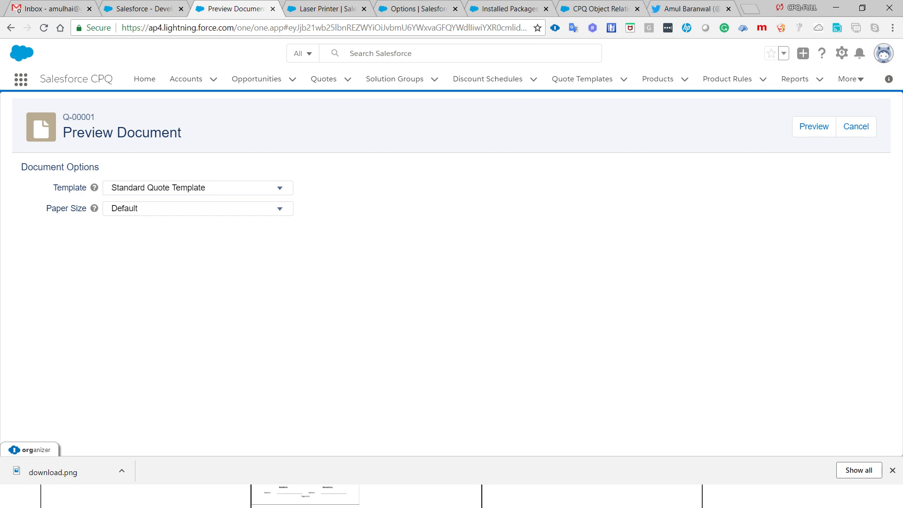
{"action": "key", "text": "super"}
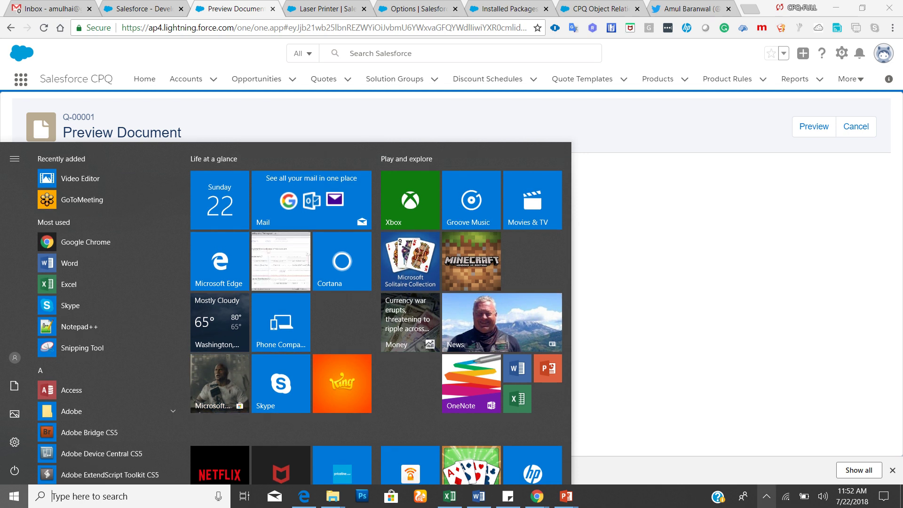
{"action": "left_click", "coordinate": [766, 496]}
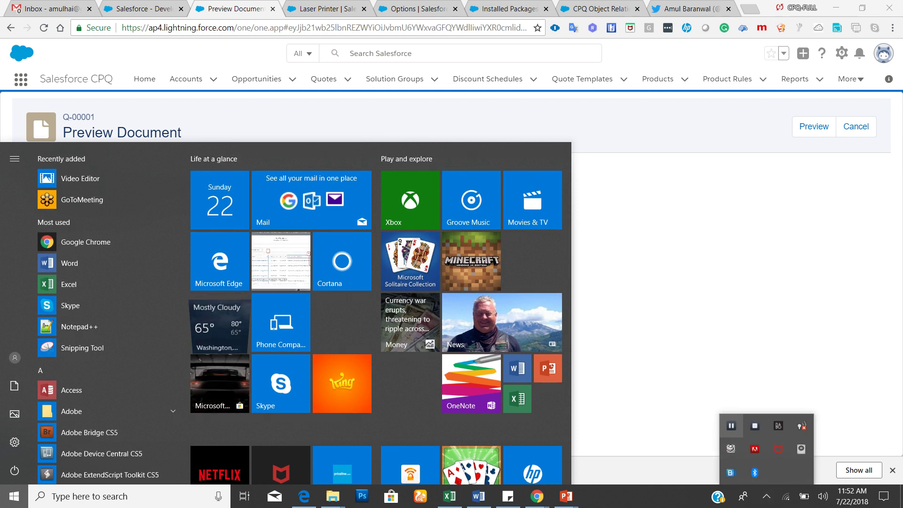